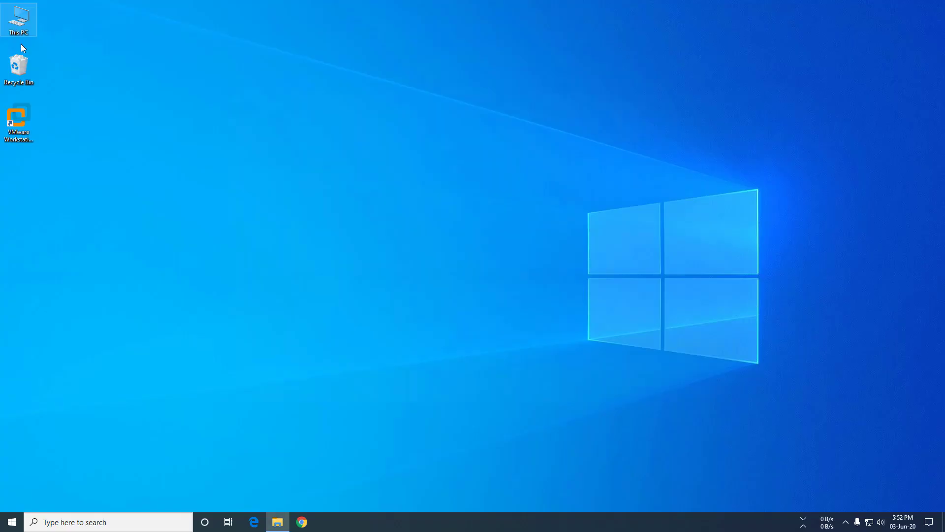
# After checking the host's This PC, launch VMware Workstation Pro and select the Windows-7 virtual machine.
pyautogui.doubleClick(17, 27)
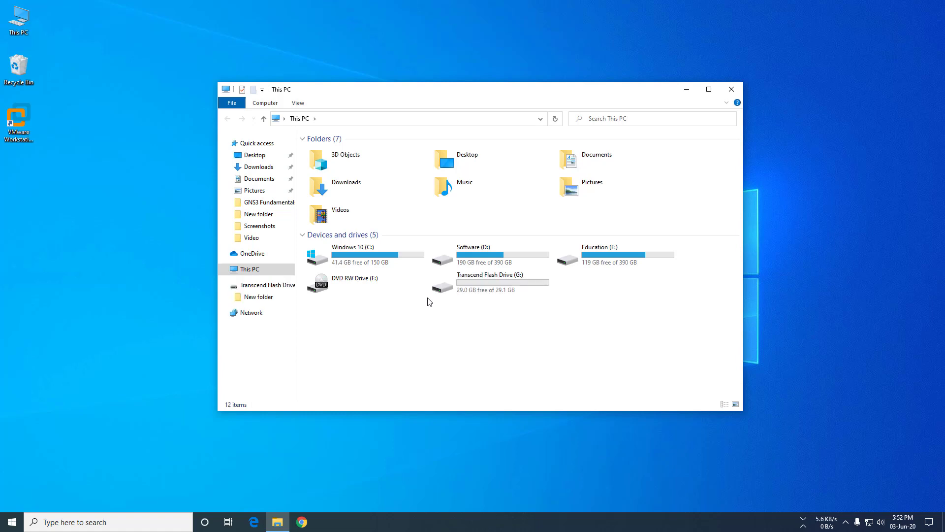
pyautogui.click(732, 90)
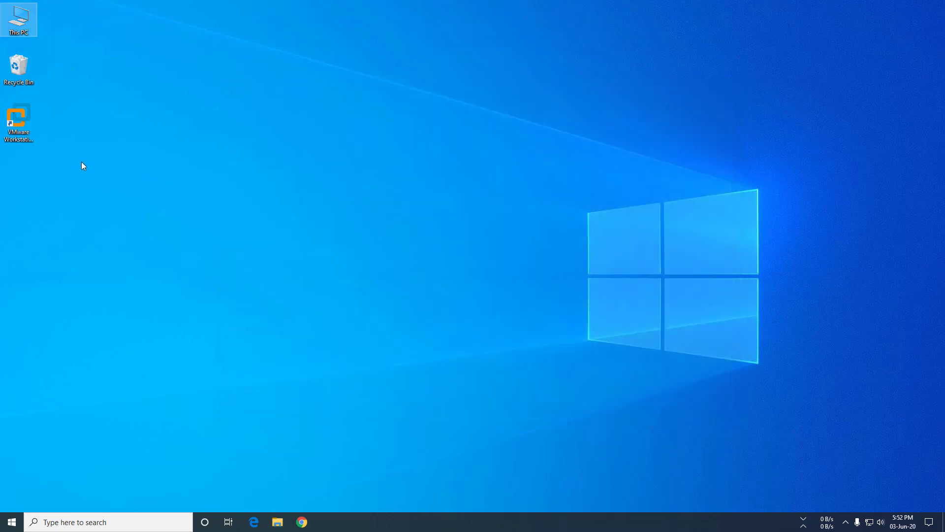
pyautogui.click(25, 116)
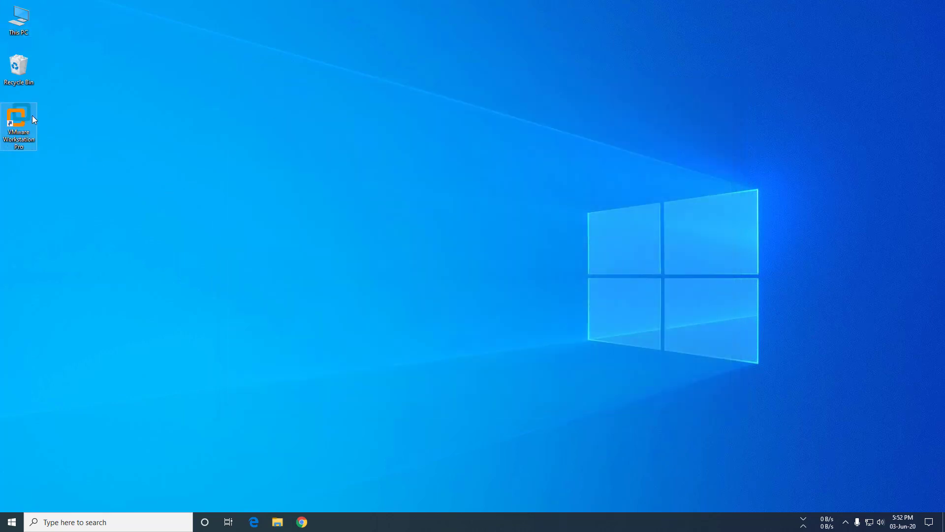
pyautogui.click(330, 227)
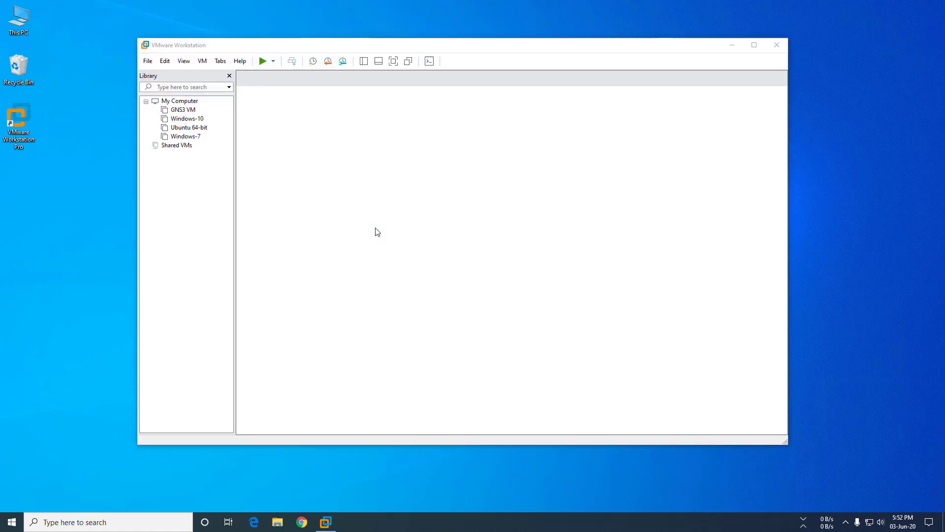
pyautogui.click(185, 137)
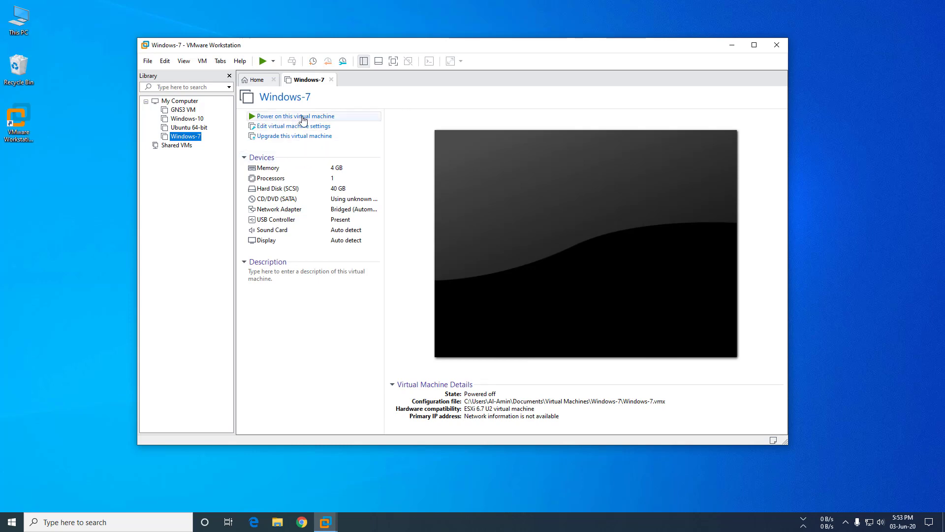
# Power on Windows-7, hide the library, and widen the window to fit the guest desktop.
pyautogui.click(303, 118)
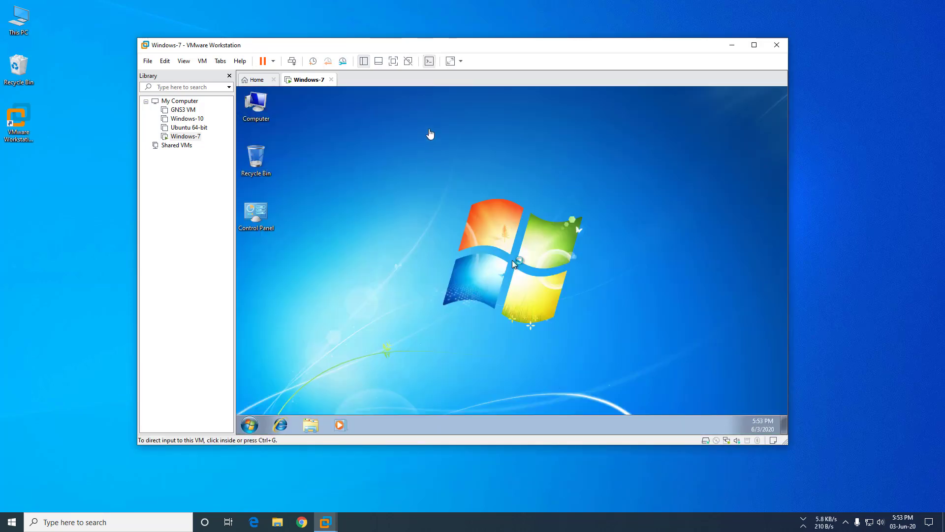
pyautogui.click(363, 62)
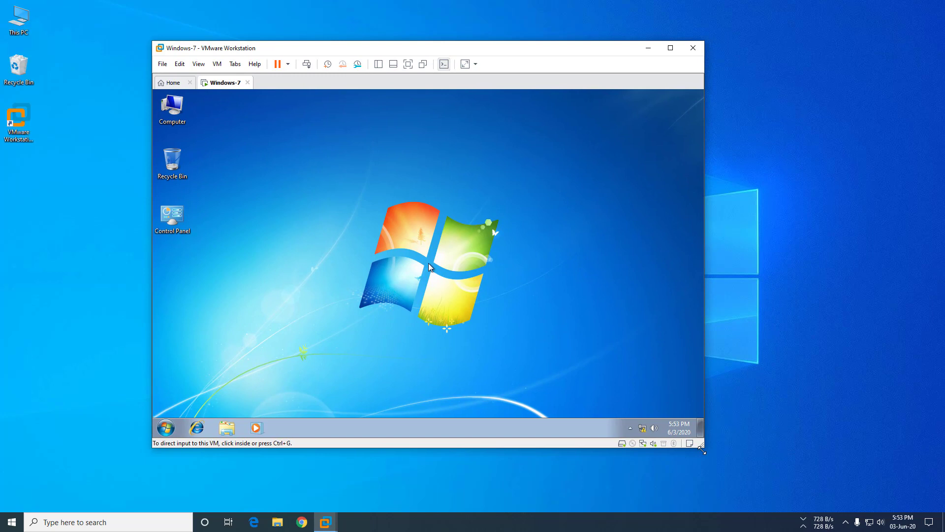
pyautogui.moveTo(702, 449); pyautogui.dragTo(742, 403)
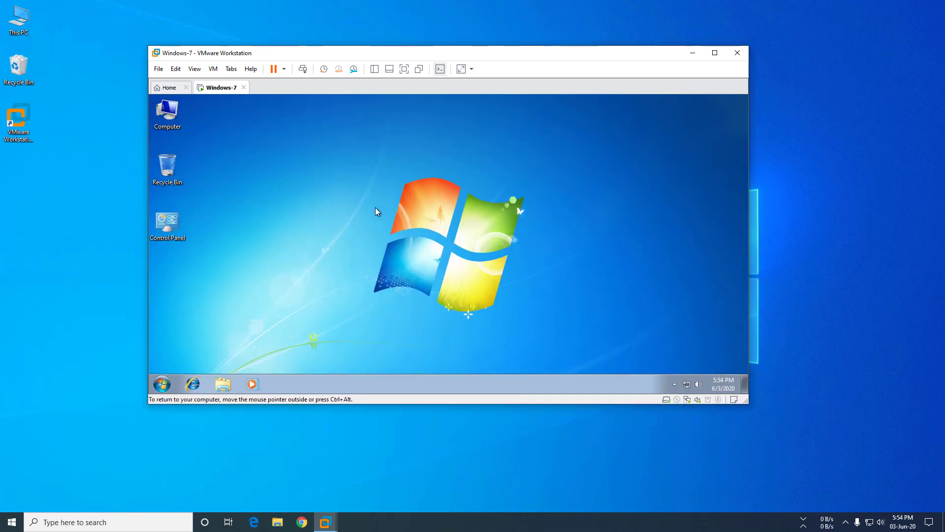
# Confirm the Transcend Flash Drive on the host, then open the guest's Computer listing C: and D:.
pyautogui.doubleClick(19, 21)
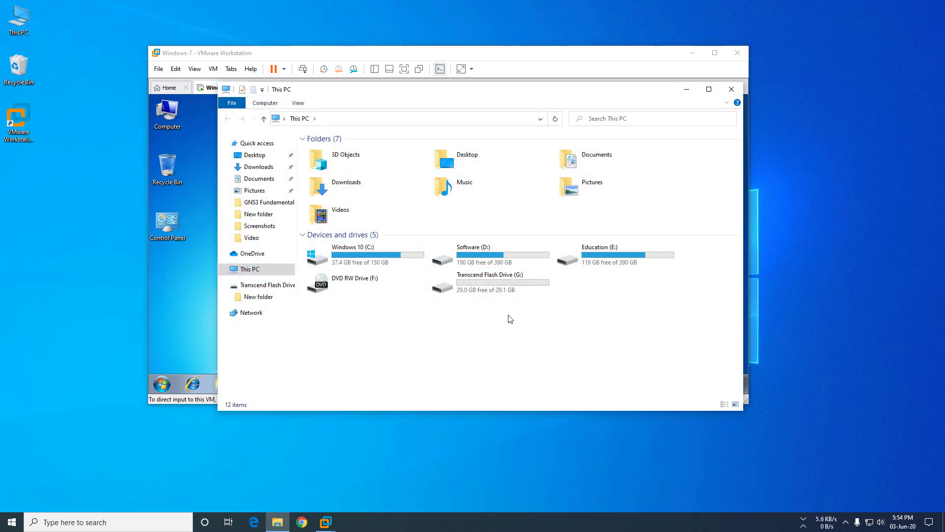
pyautogui.click(481, 293)
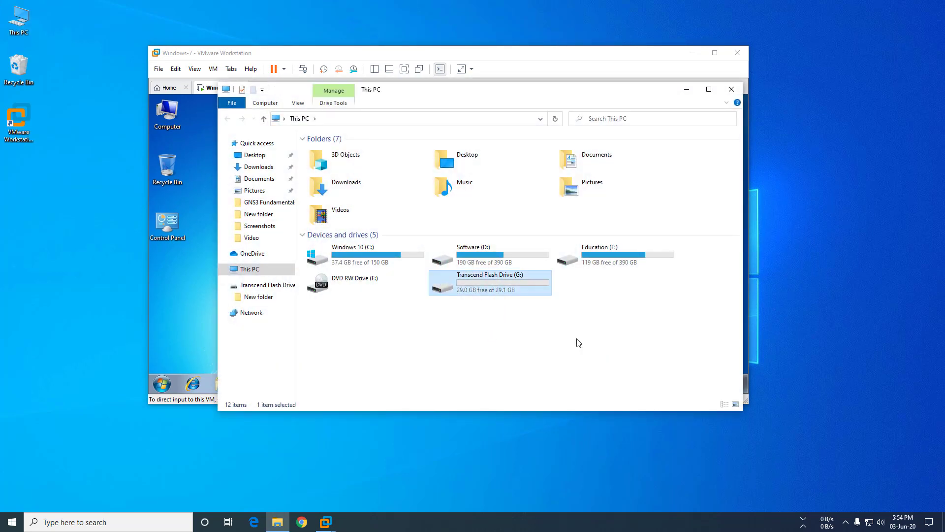
pyautogui.click(732, 90)
pyautogui.doubleClick(168, 114)
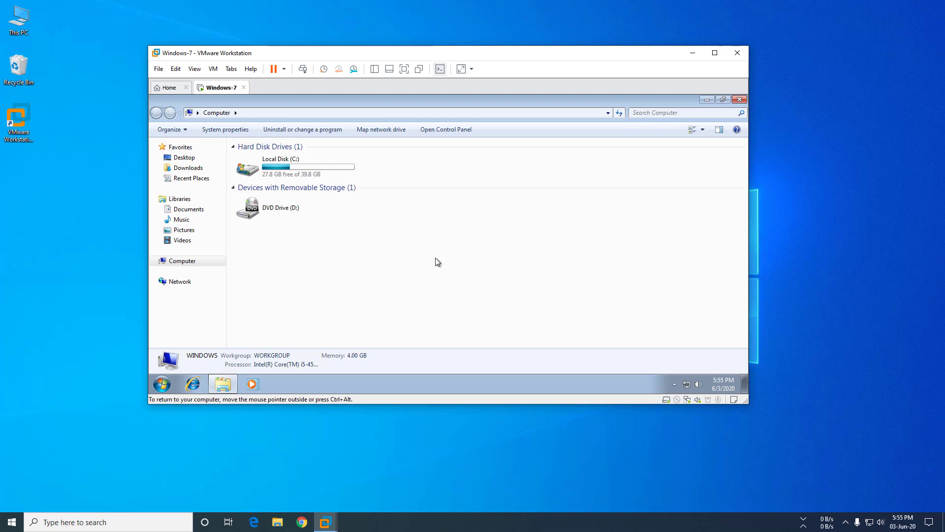
# Connect the Transcend Mass Storage Device to Windows-7 as drive E: and dismiss AutoPlay.
pyautogui.rightClick(220, 89)
pyautogui.moveTo(261, 123)
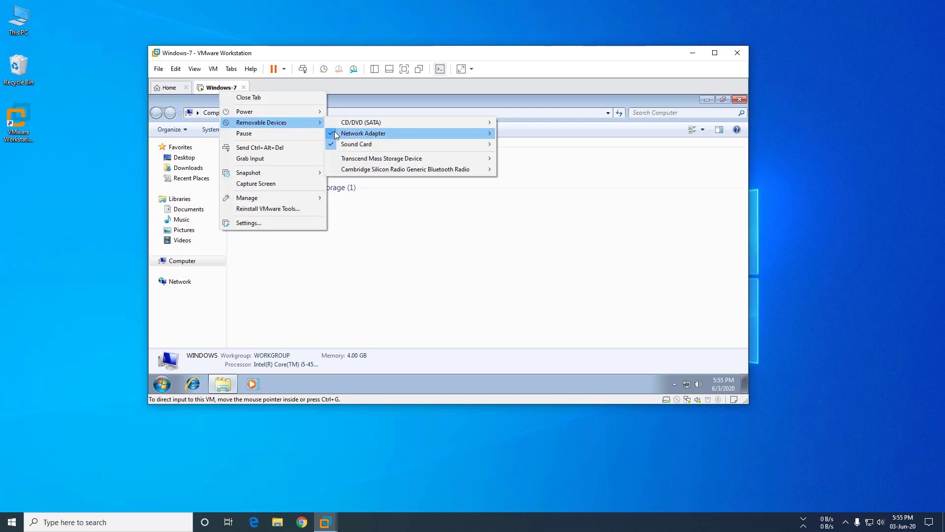
pyautogui.moveTo(381, 158)
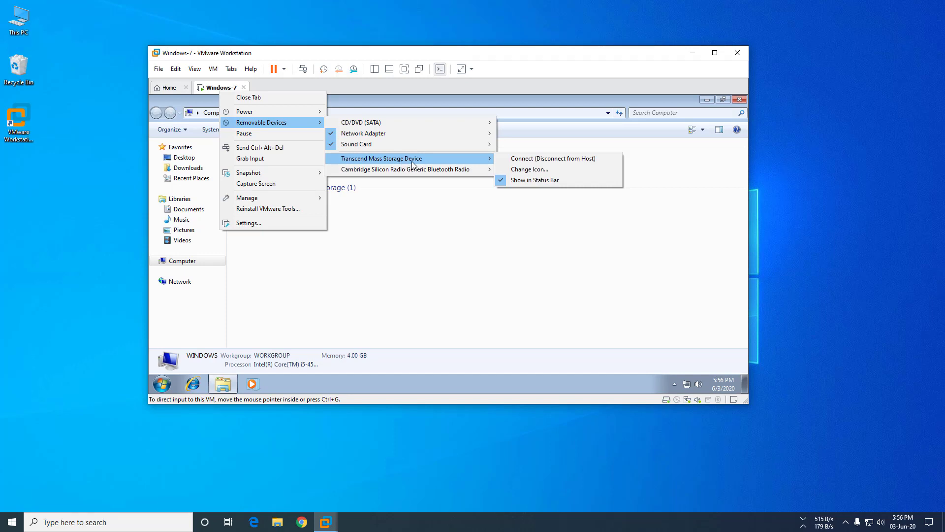
pyautogui.click(546, 161)
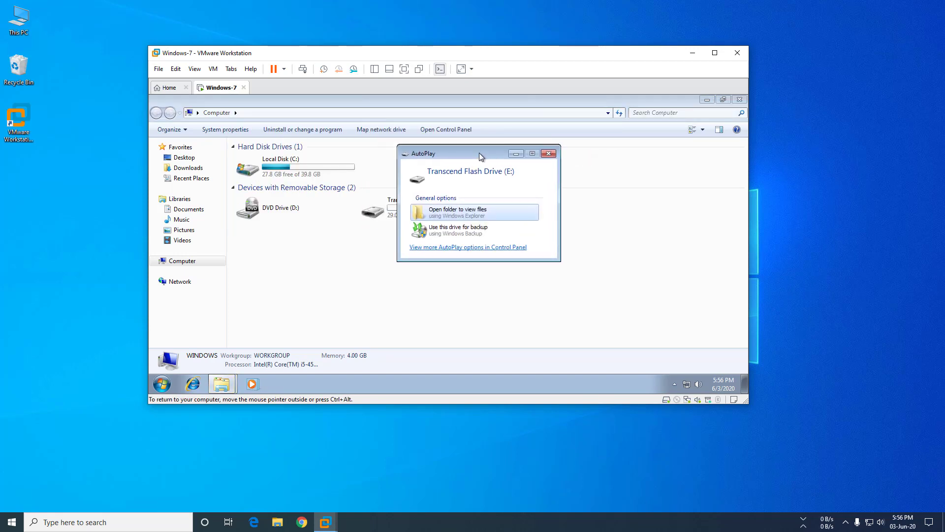
pyautogui.moveTo(485, 144); pyautogui.dragTo(512, 174)
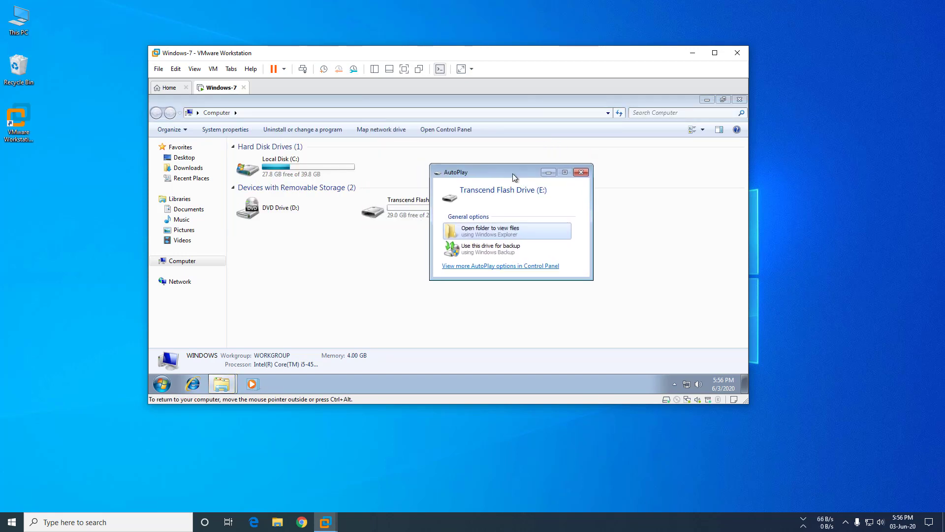
pyautogui.click(580, 172)
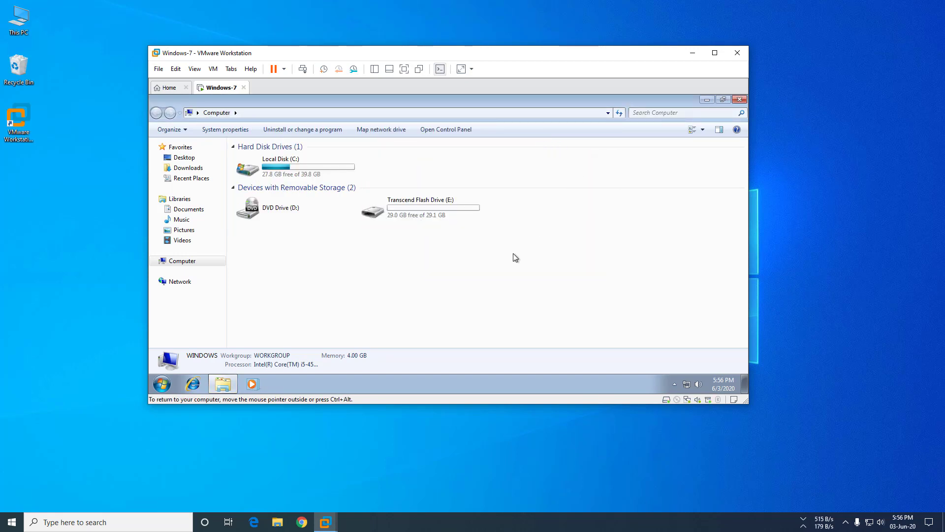
pyautogui.doubleClick(18, 23)
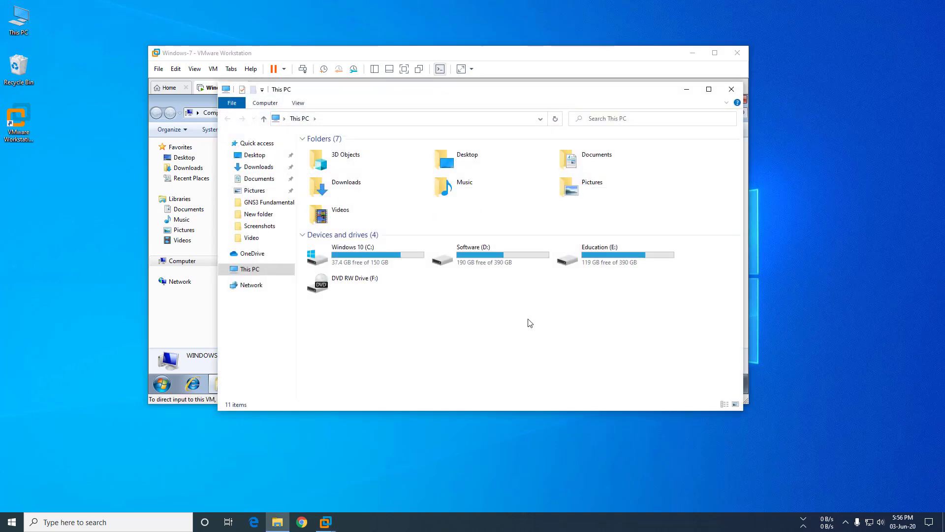
pyautogui.click(731, 88)
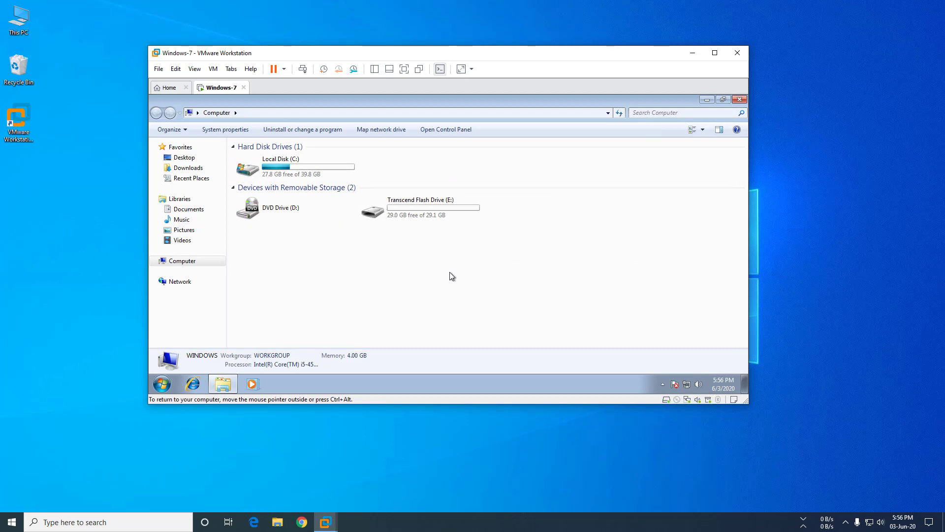
# Create 'New folder (2)' on Transcend Flash Drive (E:), then go back to Computer.
pyautogui.doubleClick(424, 213)
pyautogui.rightClick(255, 206)
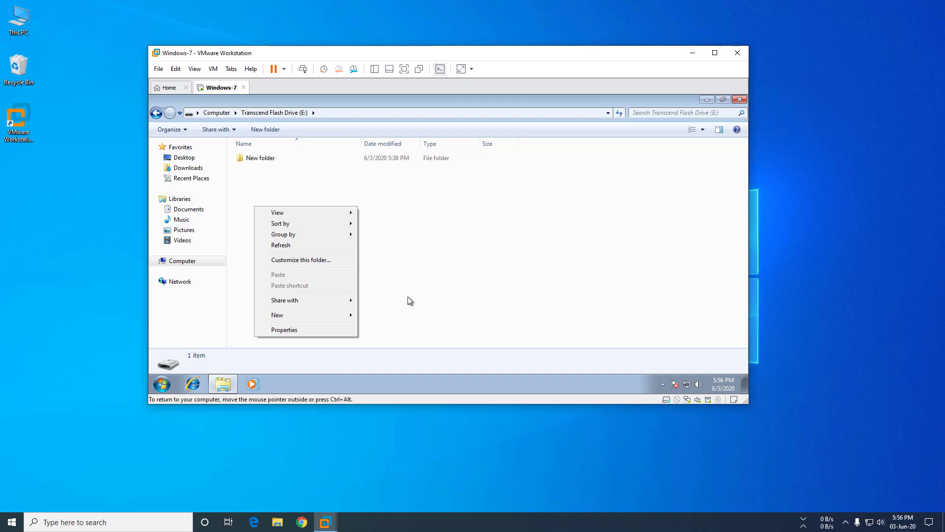
pyautogui.click(380, 224)
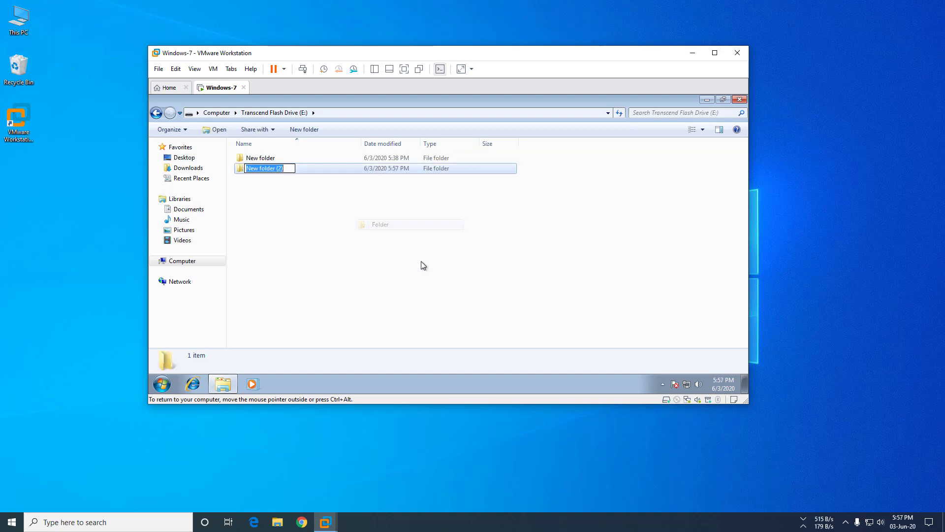
pyautogui.click(453, 244)
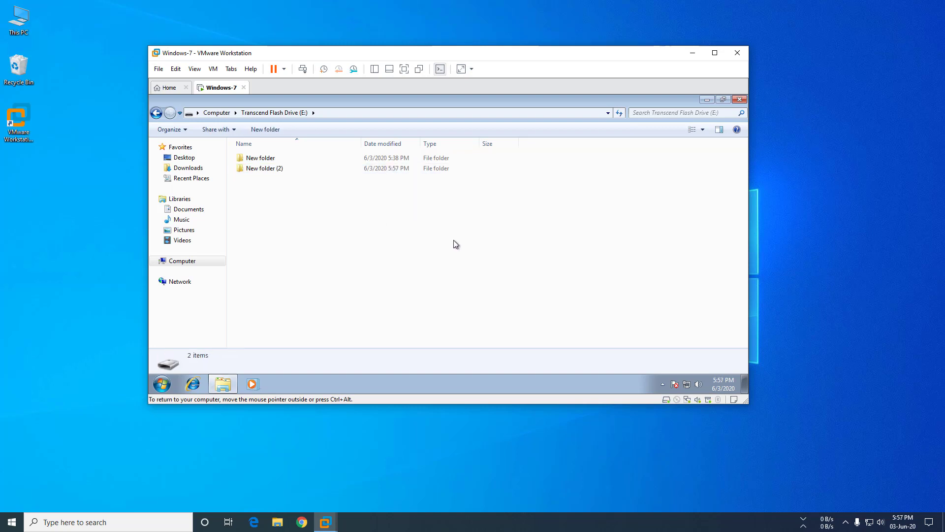
pyautogui.press('BackSpace')
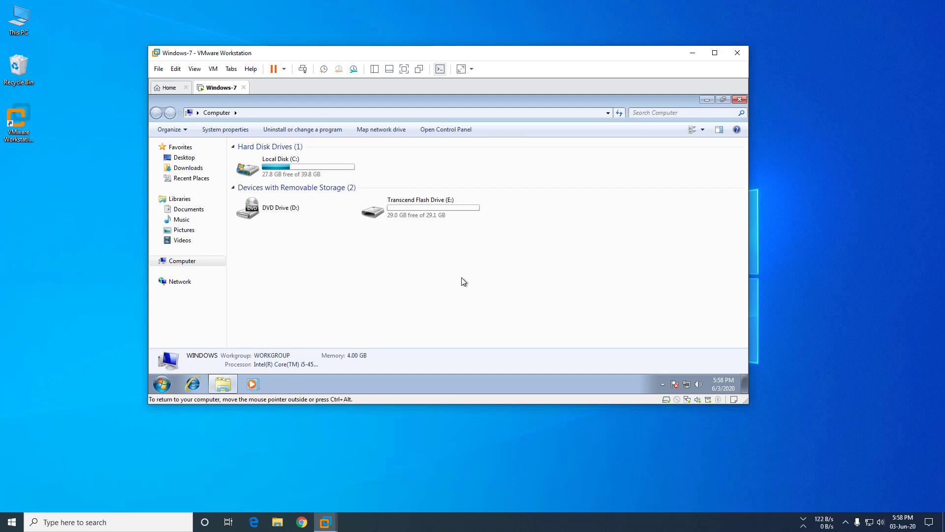